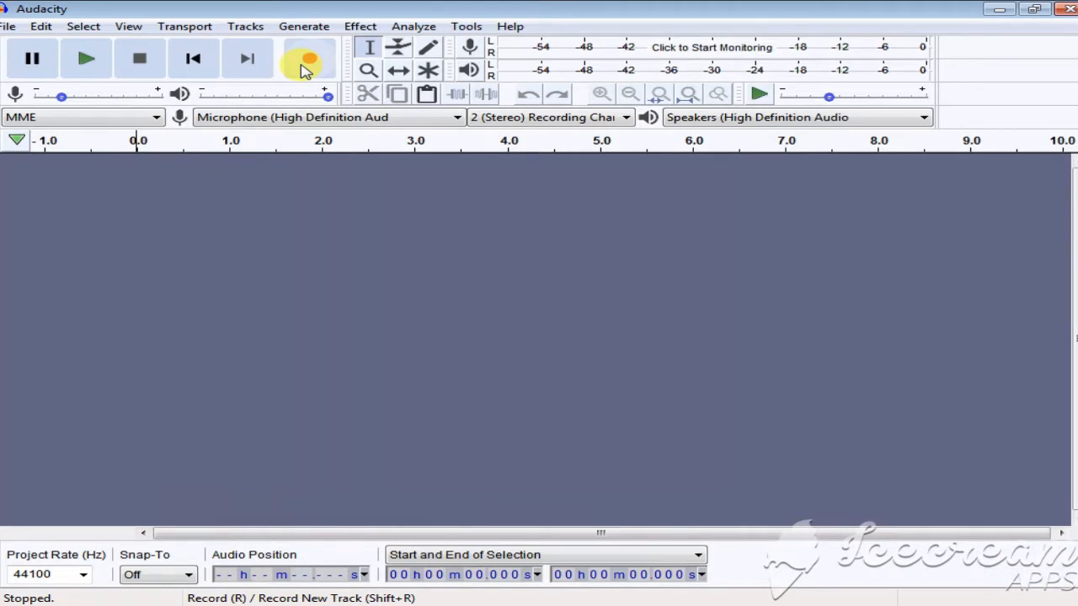
Record about 8 seconds of stereo audio and play the take back from near its start to hear the noise
{"action": "left_click", "coordinate": [308, 60]}
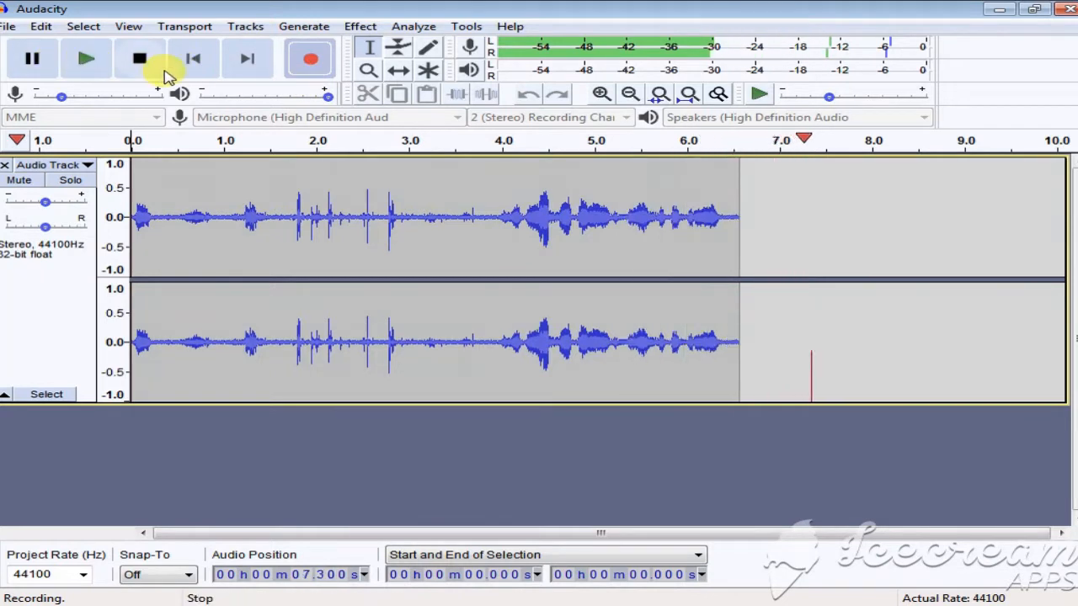
{"action": "left_click", "coordinate": [143, 62]}
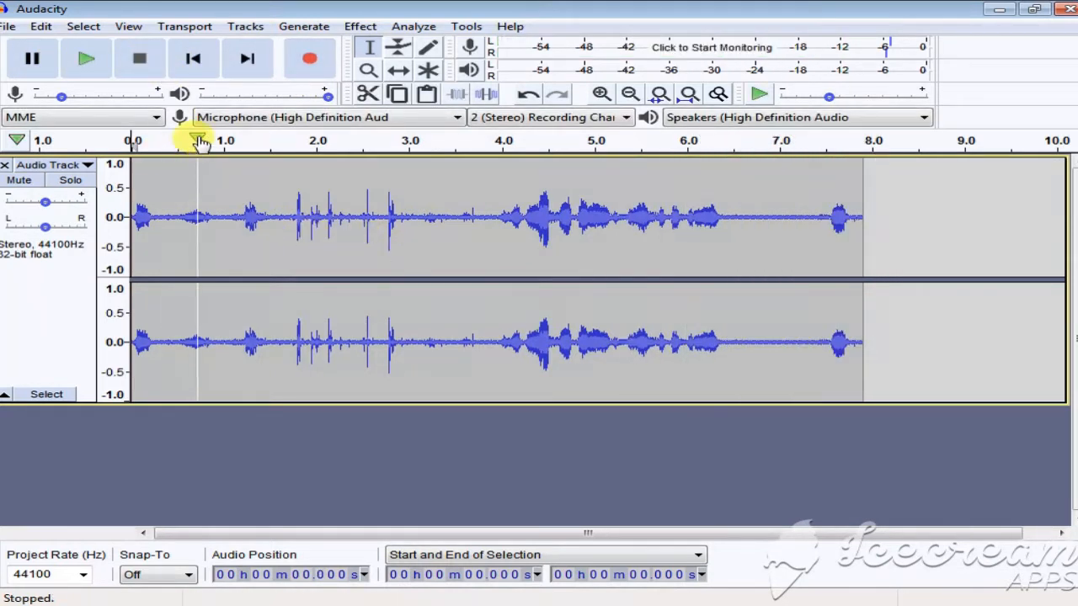
{"action": "left_click", "coordinate": [140, 141]}
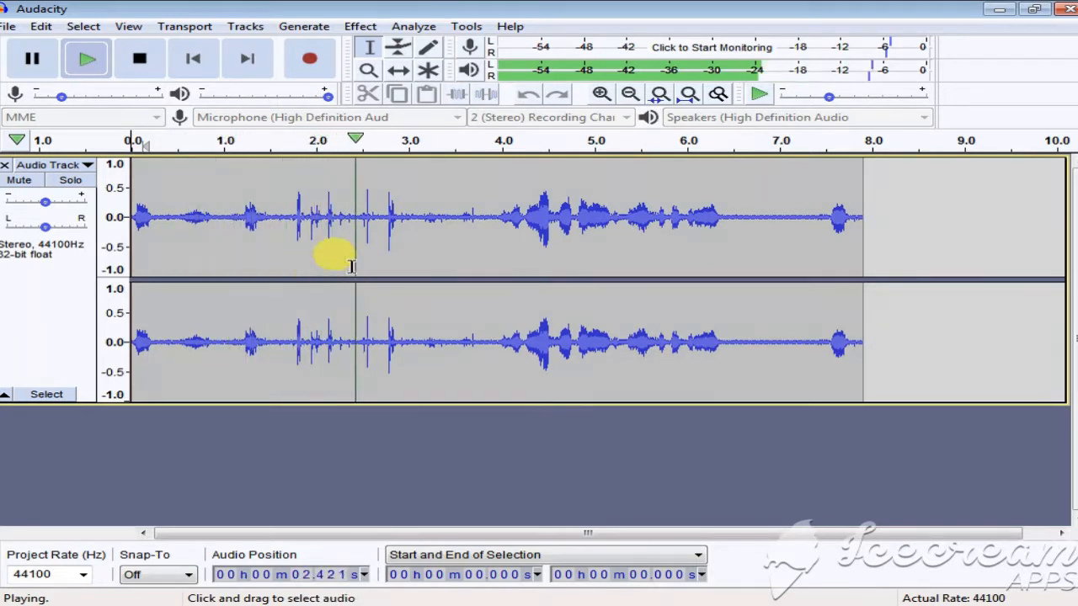
{"action": "left_click", "coordinate": [32, 58]}
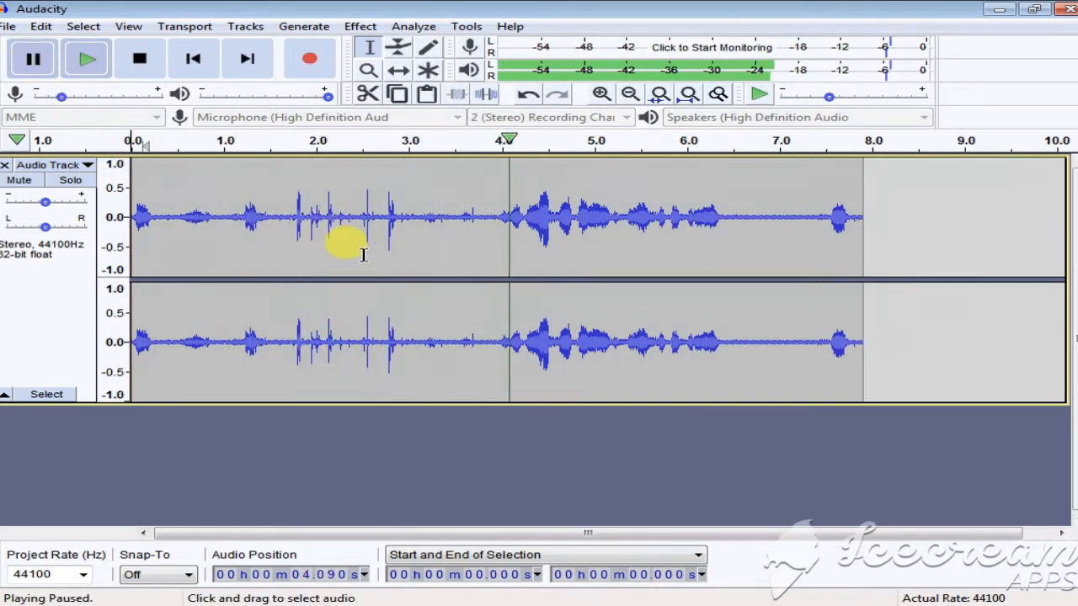
Capture a Noise Reduction profile from the noisy stretch between about 1.52 and 3.81 s
{"action": "left_click_drag", "start_coordinate": [482, 218], "coordinate": [284, 223]}
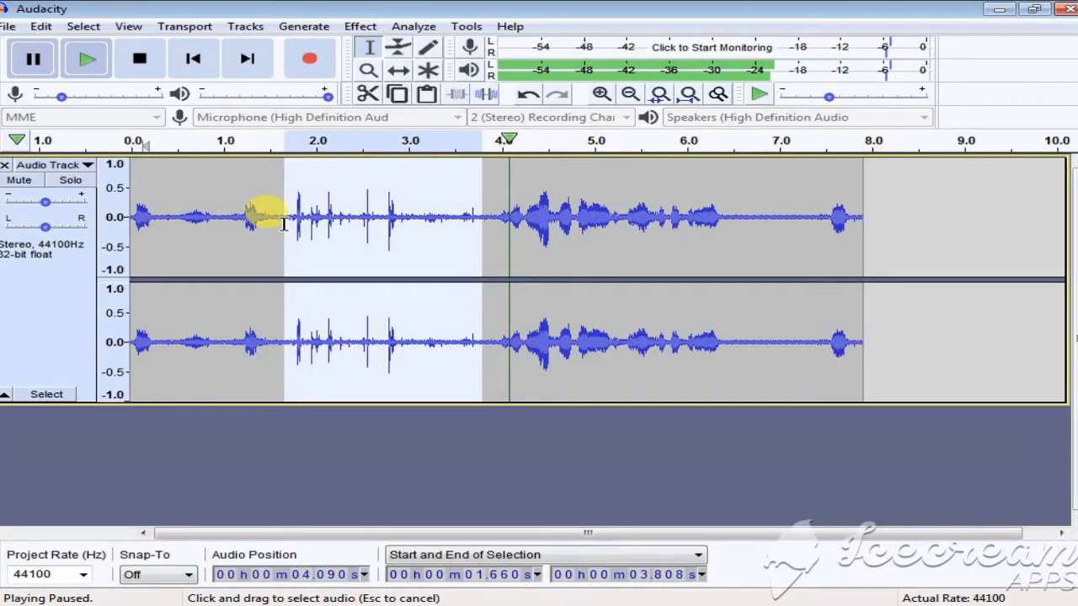
{"action": "left_click_drag", "start_coordinate": [283, 224], "coordinate": [274, 223]}
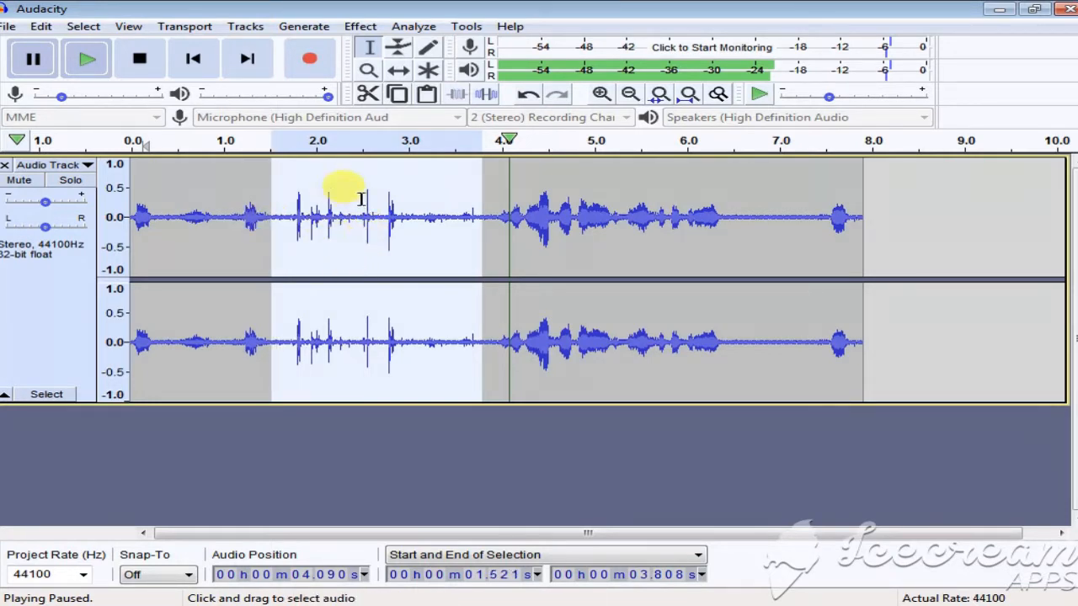
{"action": "left_click", "coordinate": [360, 28]}
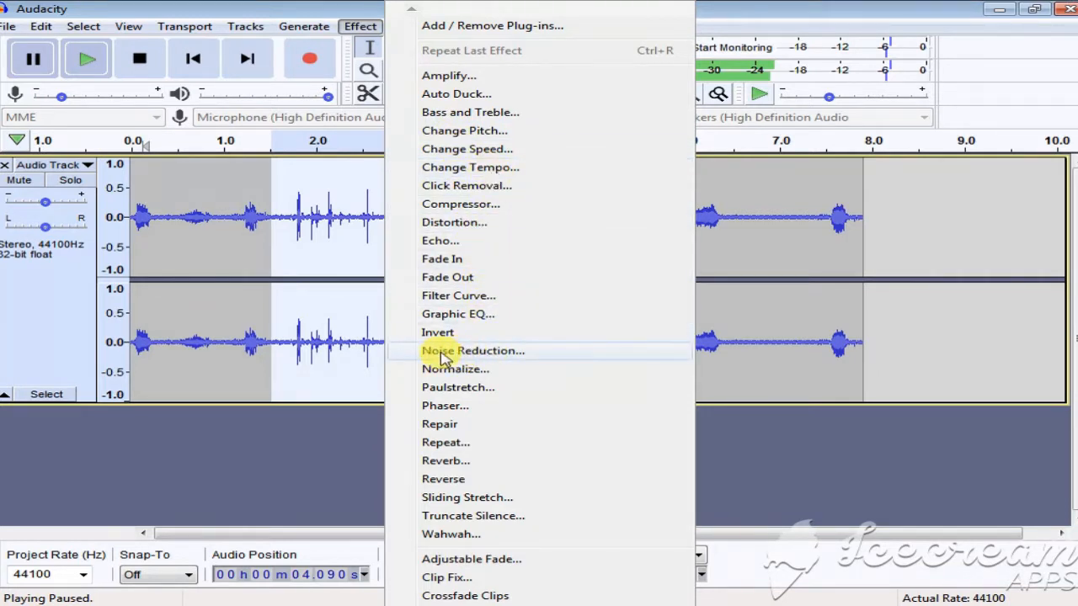
{"action": "left_click", "coordinate": [477, 358]}
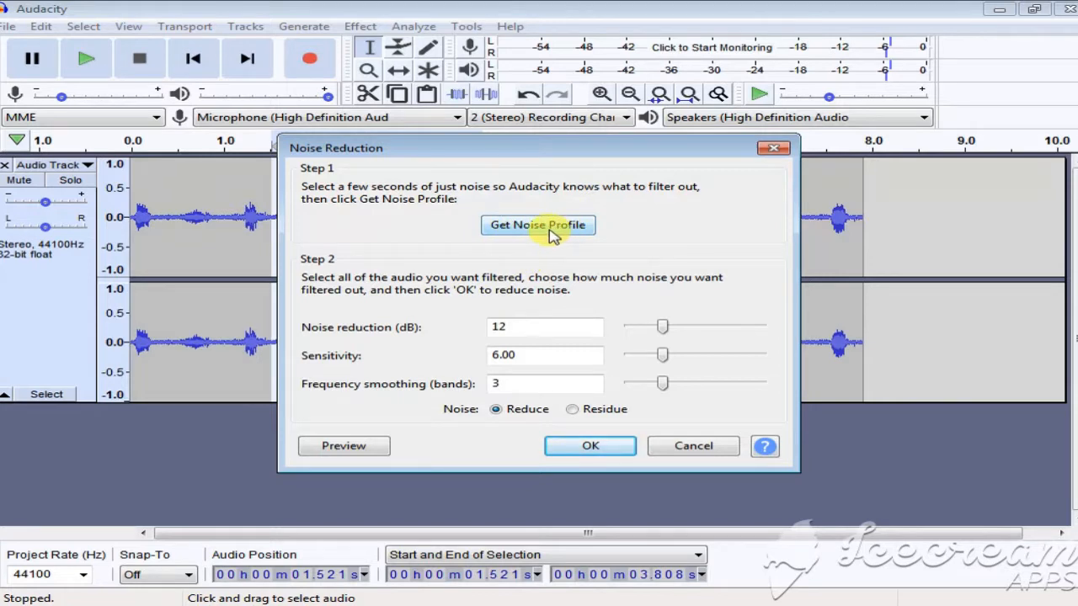
{"action": "left_click", "coordinate": [548, 229]}
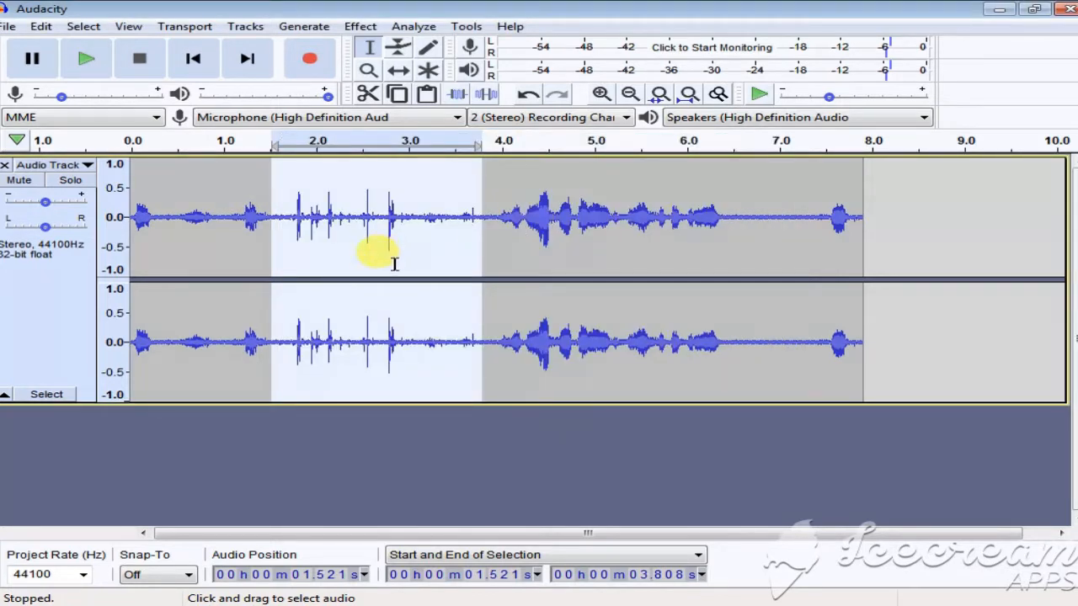
Apply Noise Reduction to the whole track with 12 dB reduction, sensitivity 6.00 and 3 frequency smoothing bands
{"action": "left_click", "coordinate": [42, 318]}
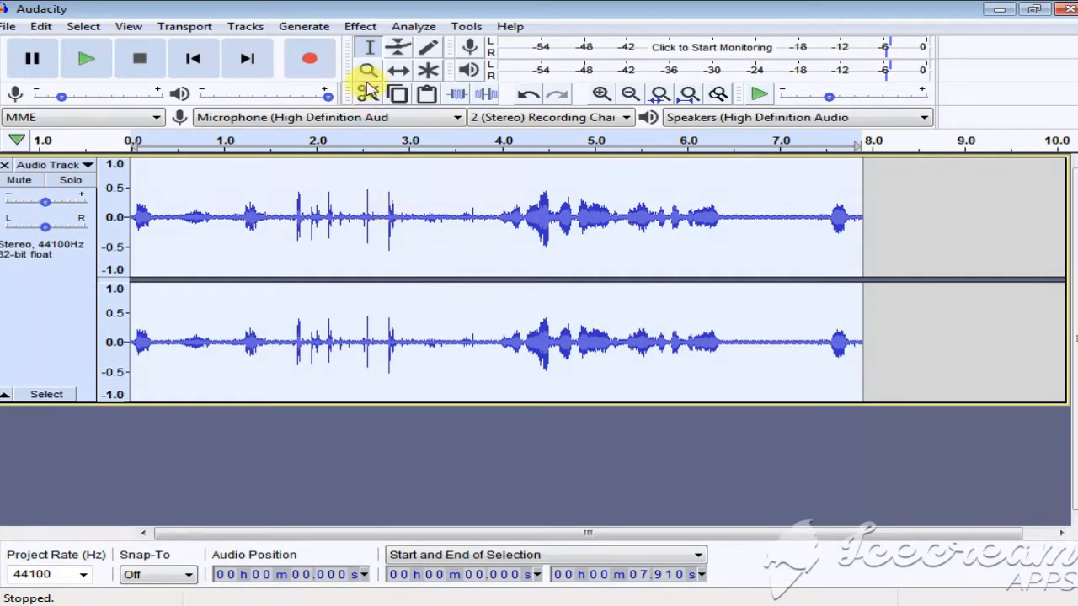
{"action": "left_click", "coordinate": [360, 32]}
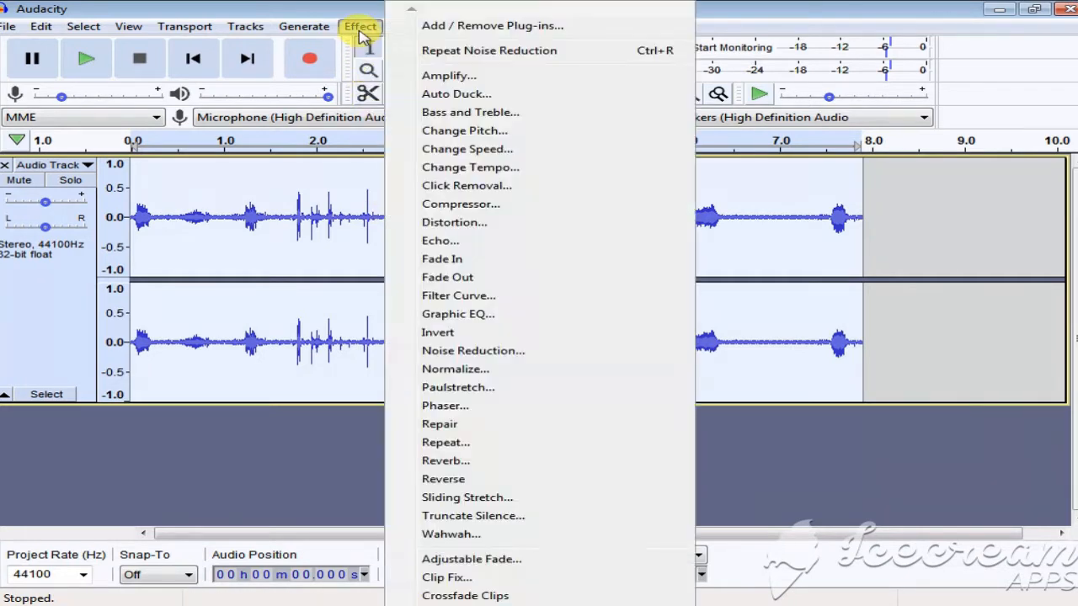
{"action": "left_click", "coordinate": [505, 353]}
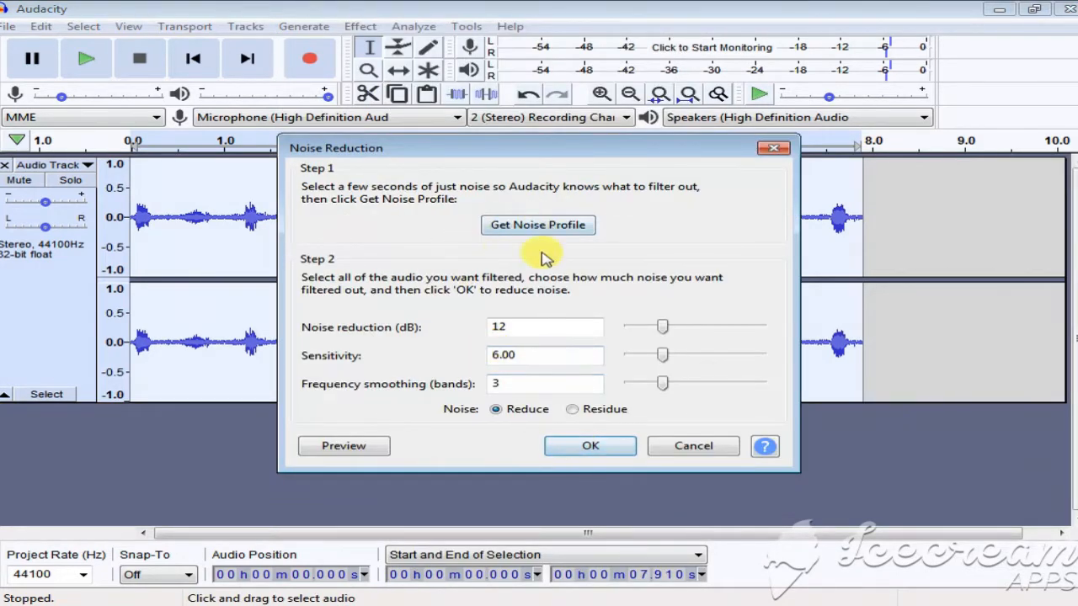
{"action": "left_click", "coordinate": [591, 446]}
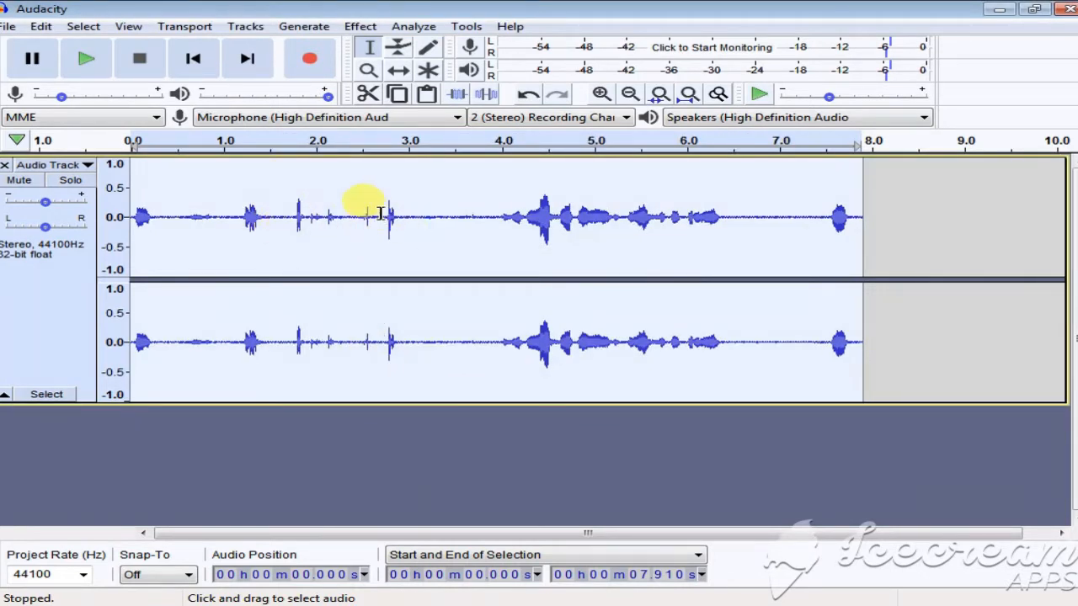
Capture a new noise profile from the leftover noise between about 1.65 and 3.22 s
{"action": "left_click_drag", "start_coordinate": [427, 216], "coordinate": [283, 216]}
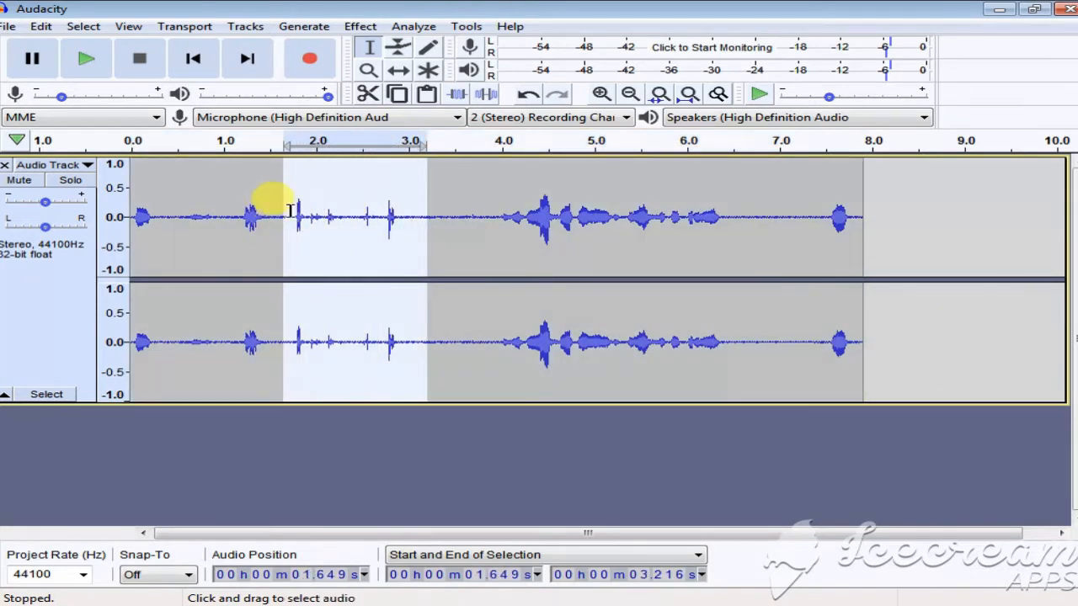
{"action": "left_click", "coordinate": [360, 26]}
{"action": "left_click", "coordinate": [481, 350]}
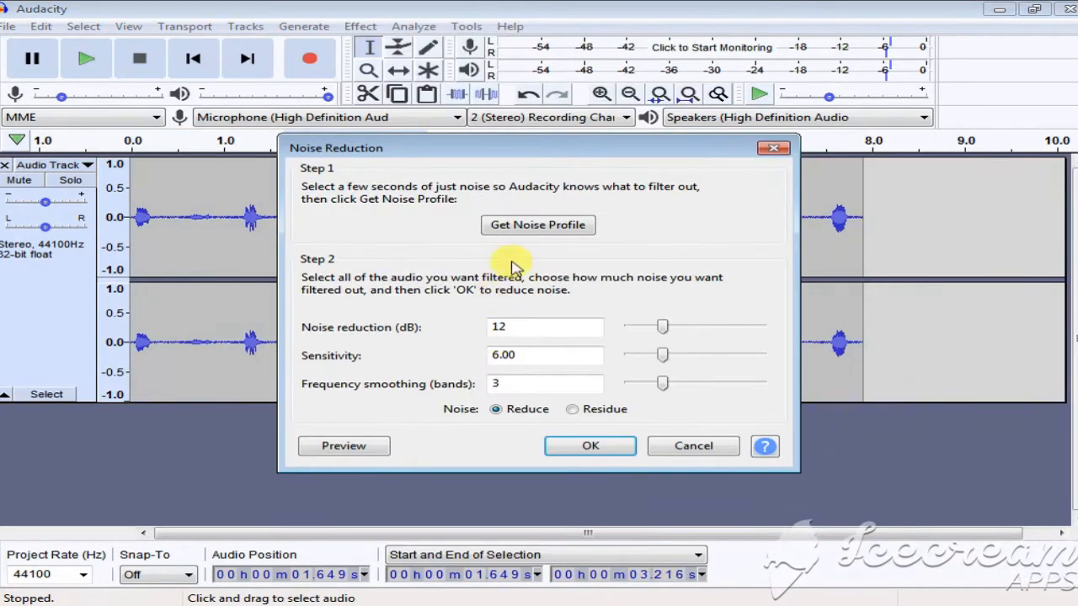
{"action": "left_click", "coordinate": [537, 225]}
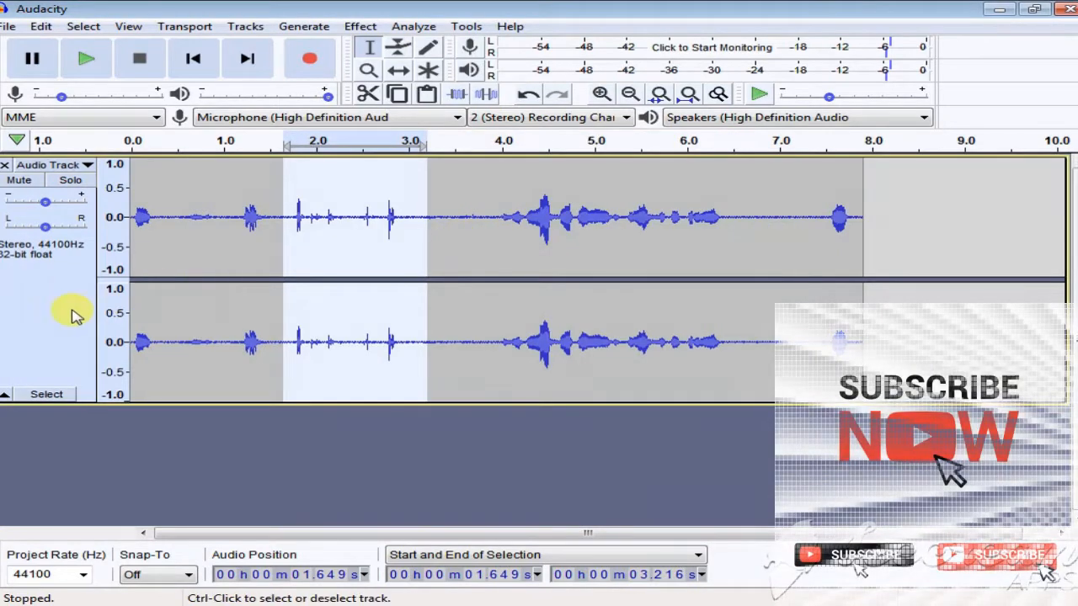
Run a second Noise Reduction pass on the entire track at 12 dB, sensitivity 6.00 and 3 smoothing bands
{"action": "left_click", "coordinate": [52, 314]}
{"action": "left_click", "coordinate": [360, 26]}
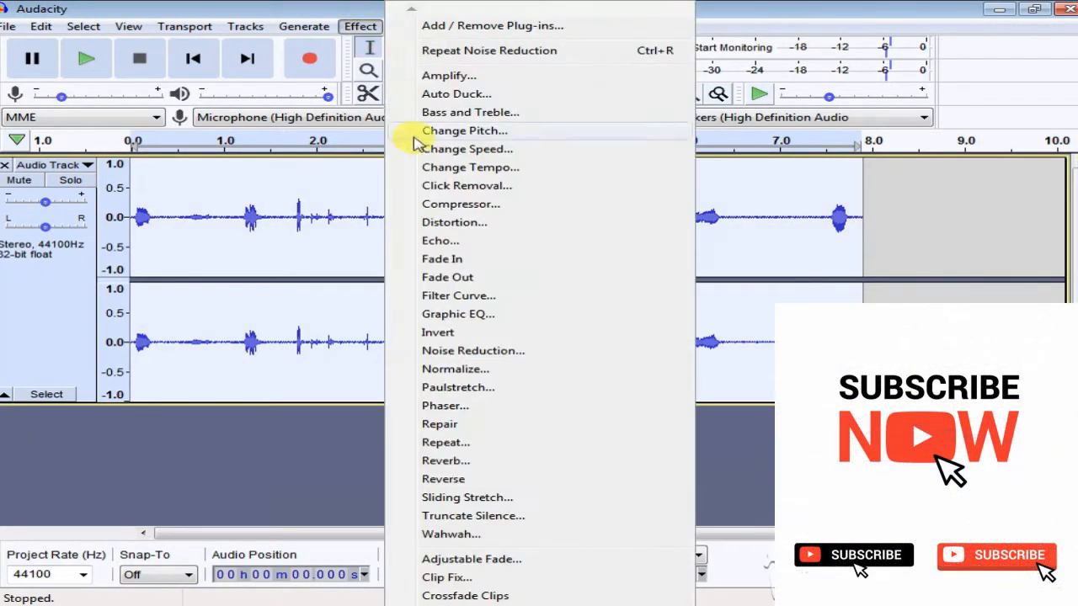
{"action": "left_click", "coordinate": [476, 351]}
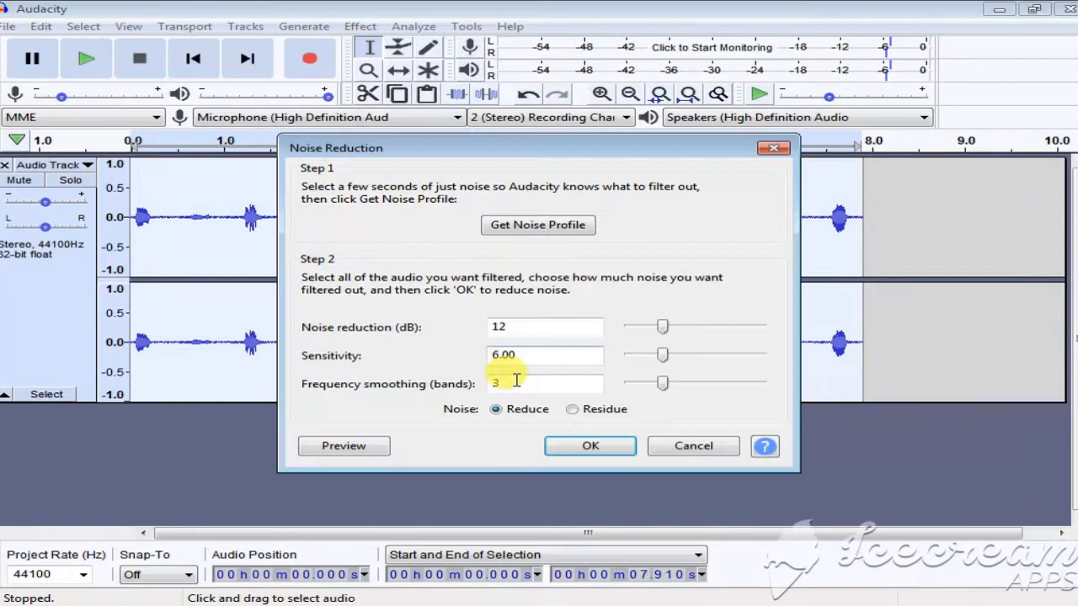
{"action": "left_click", "coordinate": [581, 444]}
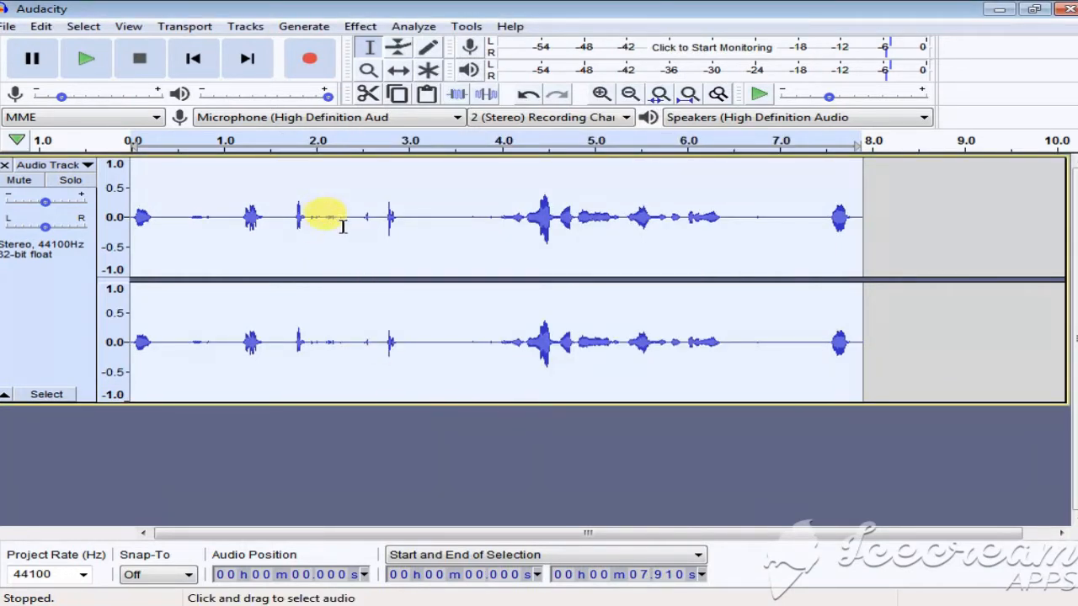
Listen to the filtered track from about 1.4 s and highlight the noisy stretch between about 1.66 and 3.17 s
{"action": "left_click", "coordinate": [254, 151]}
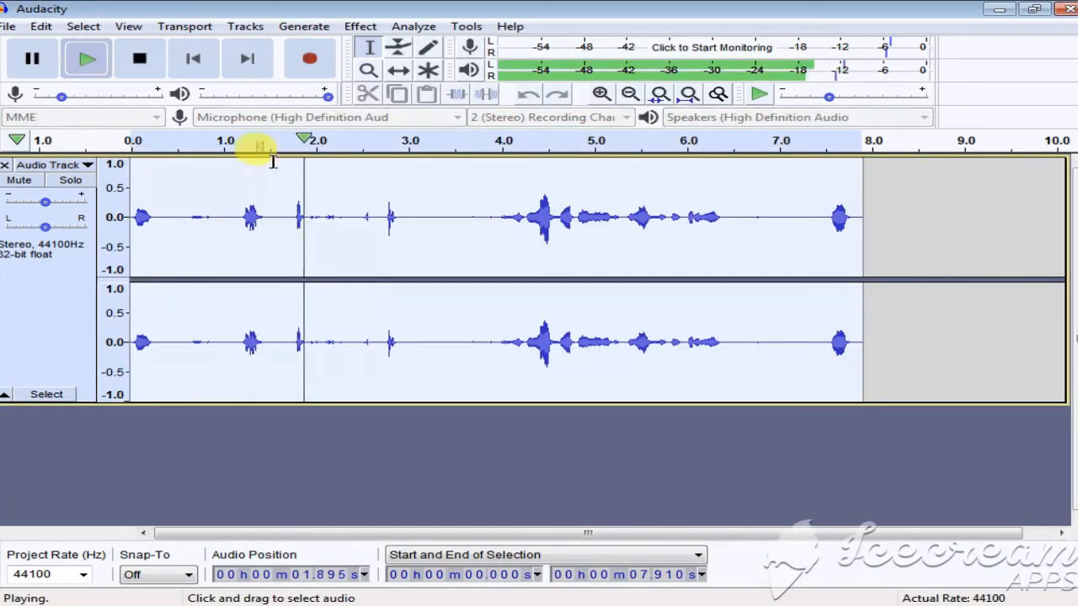
{"action": "left_click", "coordinate": [32, 59]}
{"action": "left_click_drag", "start_coordinate": [425, 220], "coordinate": [286, 221]}
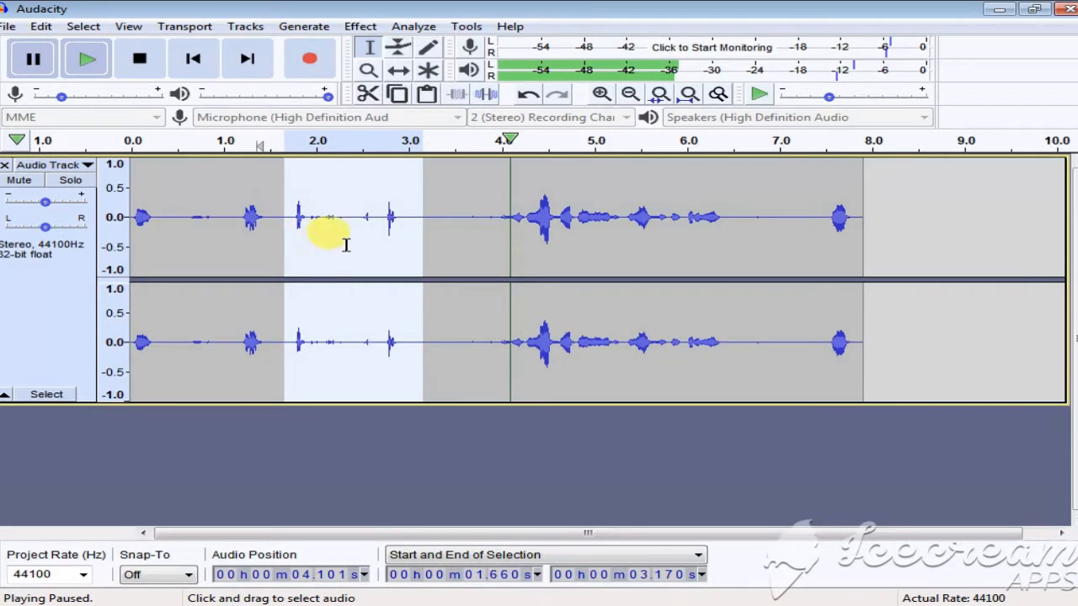
{"action": "left_click", "coordinate": [350, 244]}
Capture a noise profile from the short noise spike between about 1.74 and 1.97 s
{"action": "left_click_drag", "start_coordinate": [312, 221], "coordinate": [291, 222]}
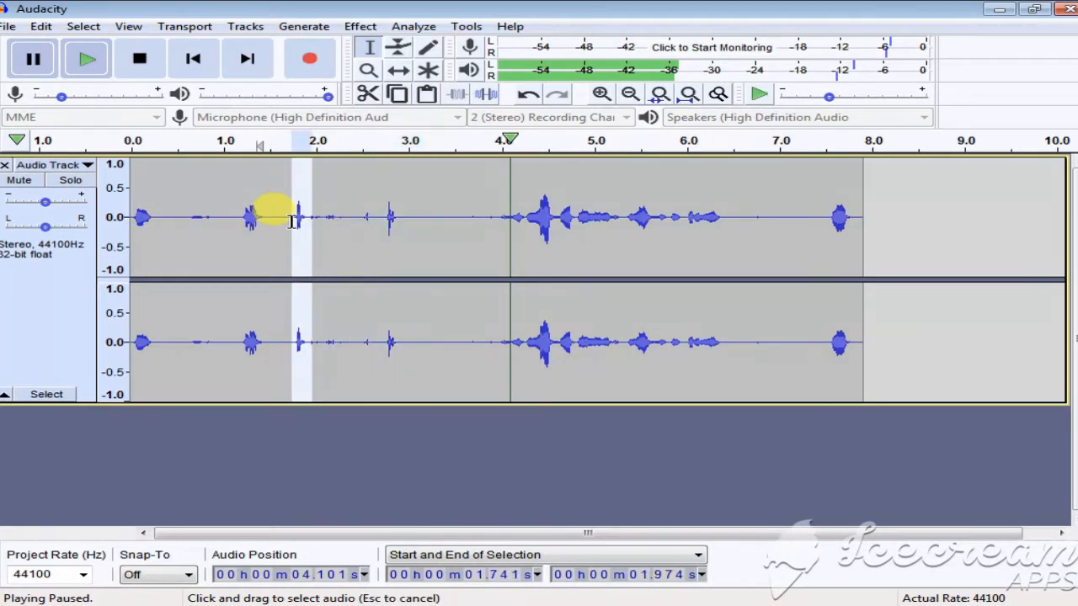
{"action": "left_click", "coordinate": [360, 26]}
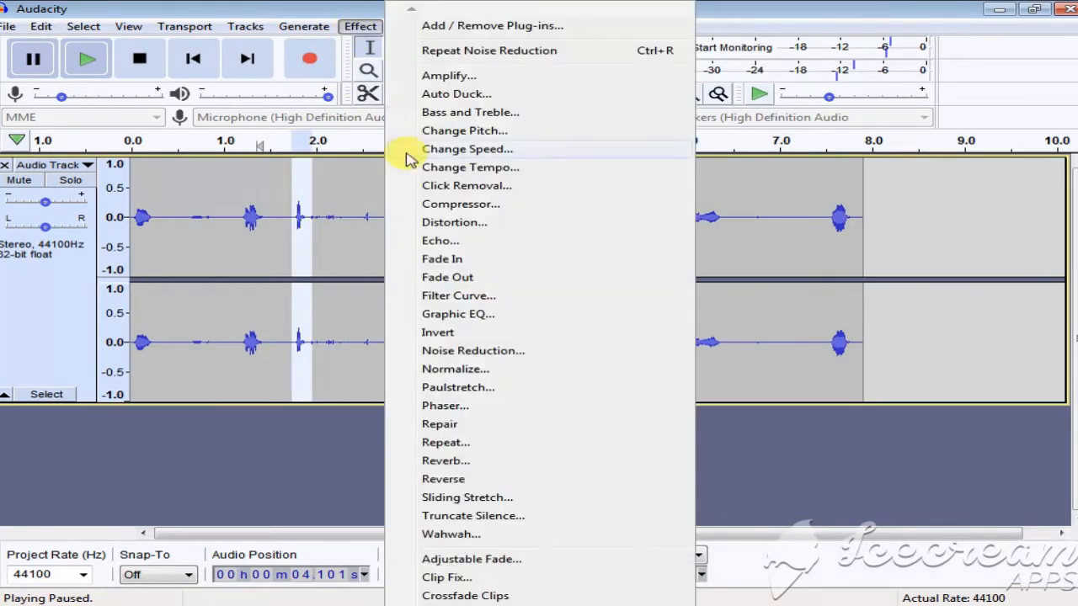
{"action": "left_click", "coordinate": [490, 351]}
{"action": "left_click", "coordinate": [505, 224]}
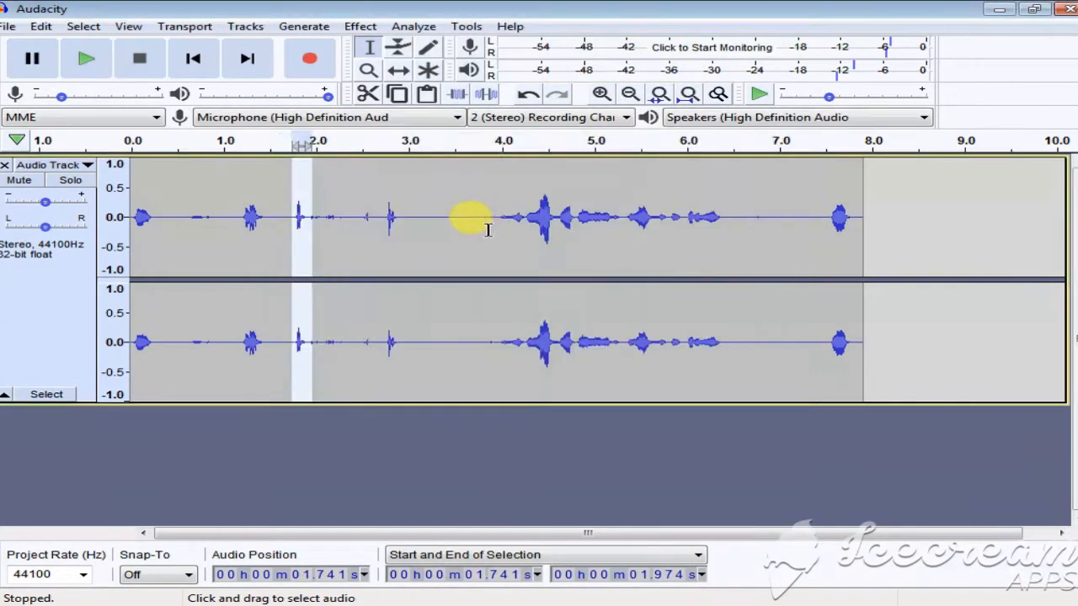
Run a third Noise Reduction pass on the whole track using the spike's noise profile
{"action": "left_click", "coordinate": [11, 329]}
{"action": "left_click", "coordinate": [365, 24]}
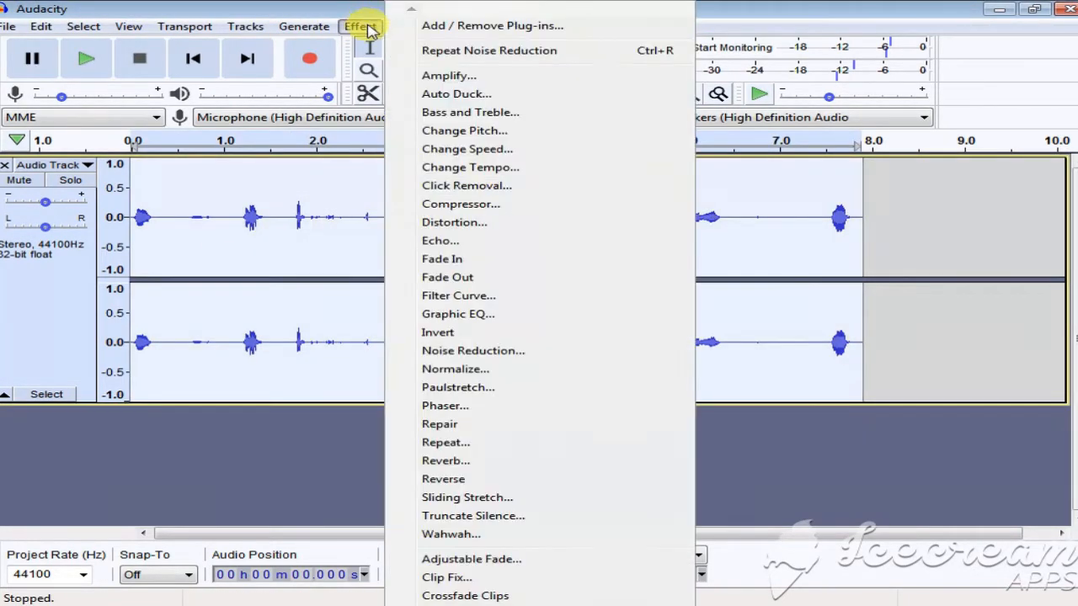
{"action": "left_click", "coordinate": [476, 349]}
{"action": "left_click", "coordinate": [568, 445]}
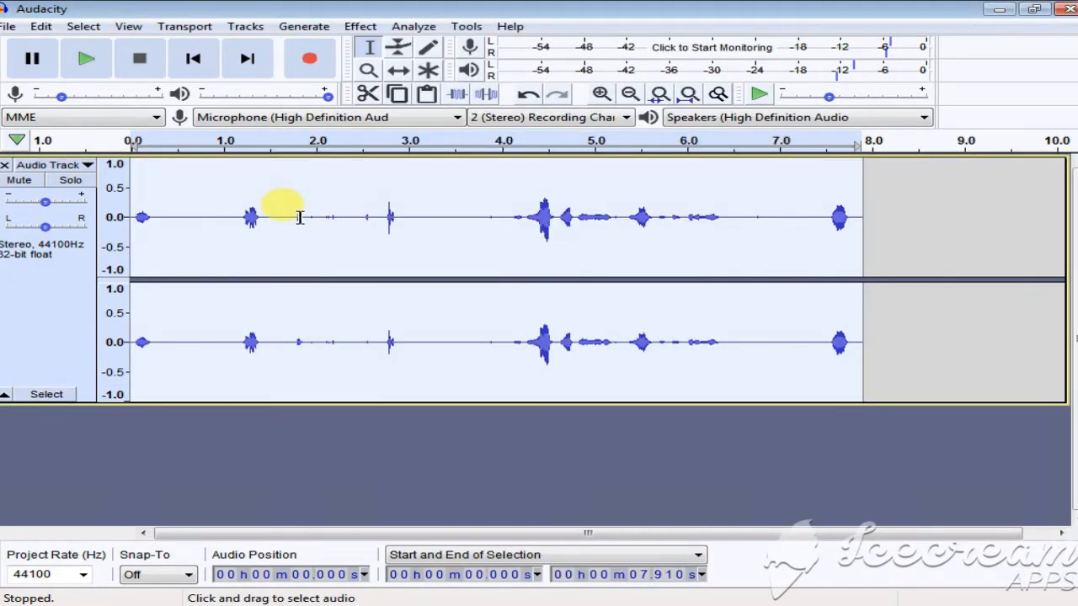
Play the track from about 1.6 s to check for remaining noise, and pause it near 7 s
{"action": "left_click", "coordinate": [283, 144]}
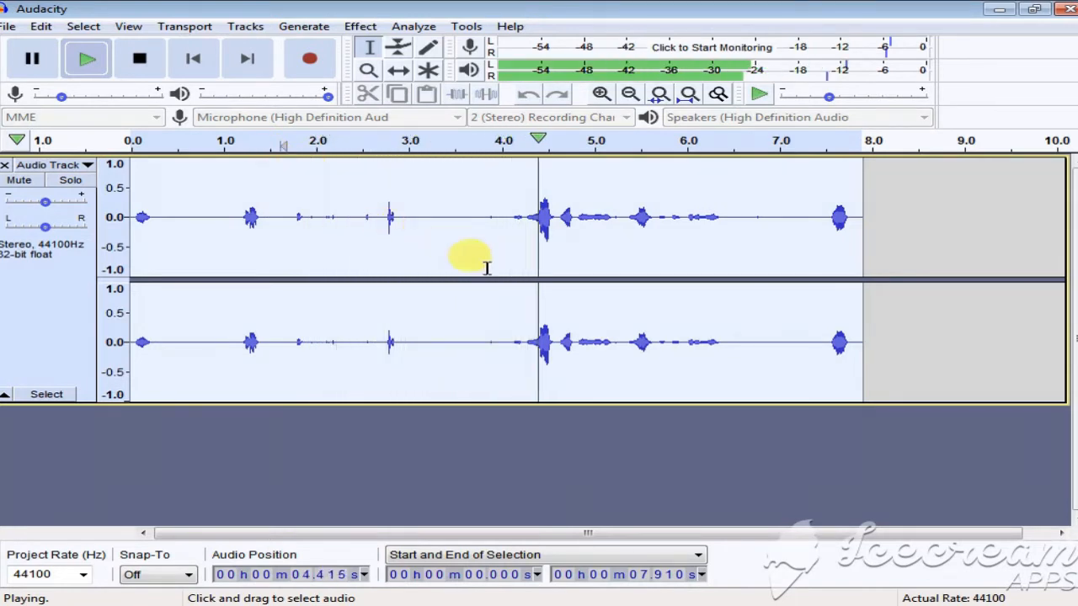
{"action": "left_click", "coordinate": [32, 56]}
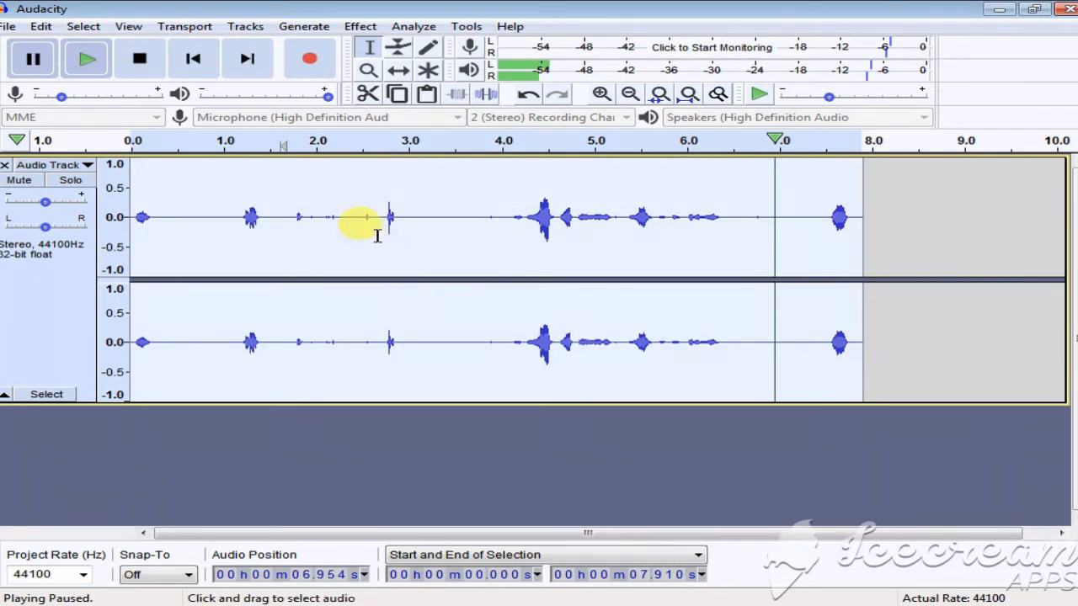
Select the noise spike between about 2.69 and 3.02 s
{"action": "left_click_drag", "start_coordinate": [412, 227], "coordinate": [381, 234]}
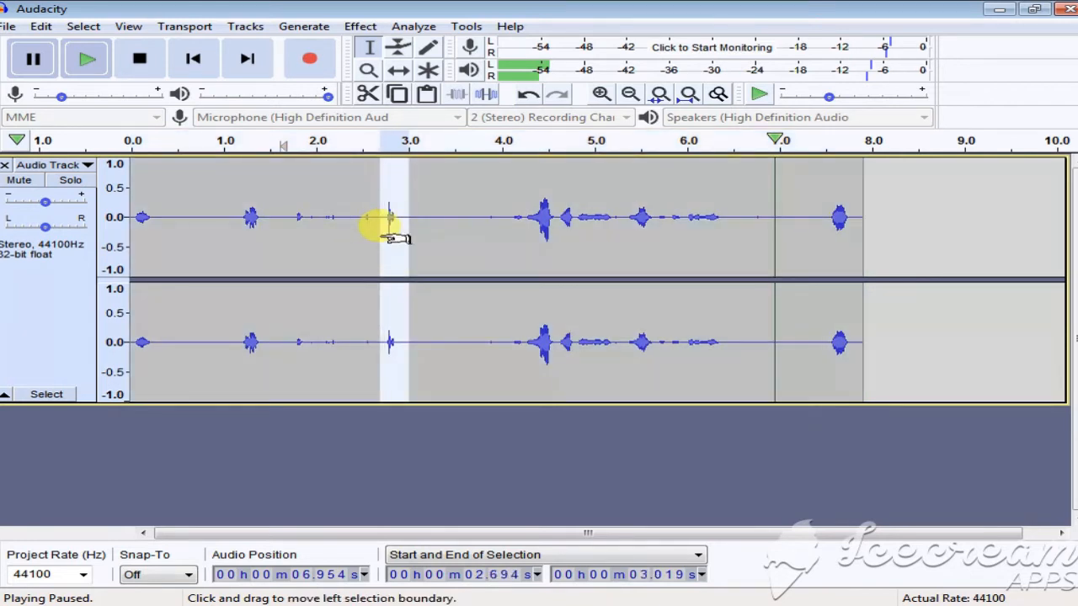